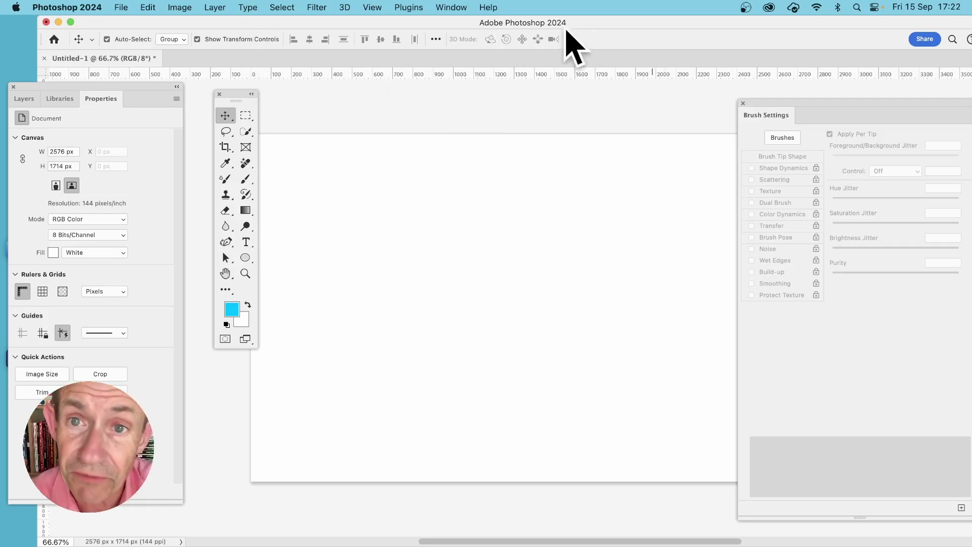
Select a rectangle near the canvas centre and start a Generative Fill prompted 'chocolate cake'
left_click(245, 115)
left_click_drag(351, 199, 619, 388)
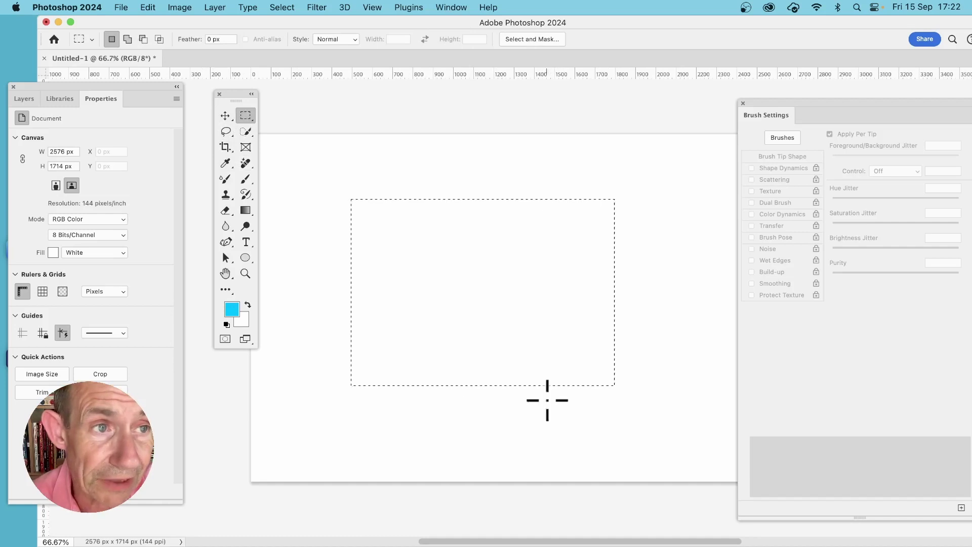
left_click(148, 7)
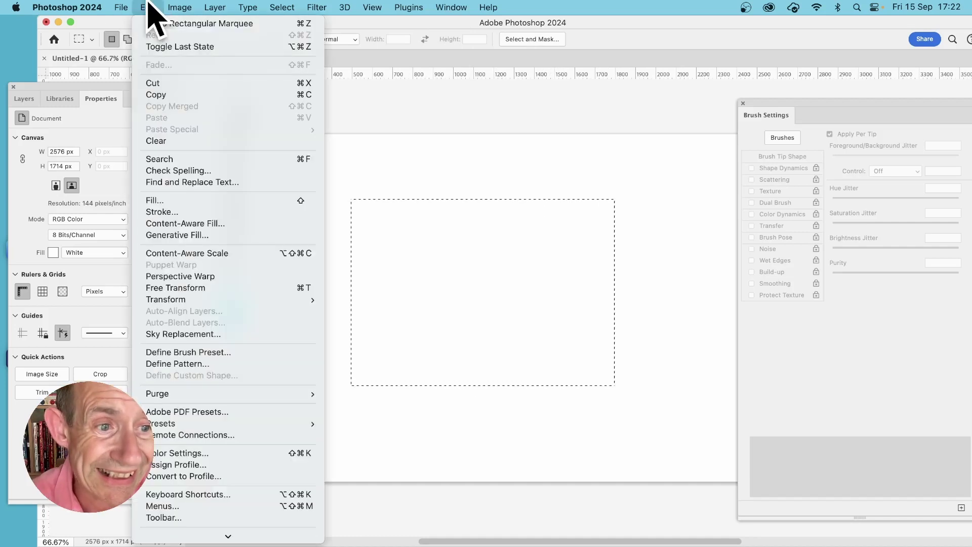
left_click(215, 236)
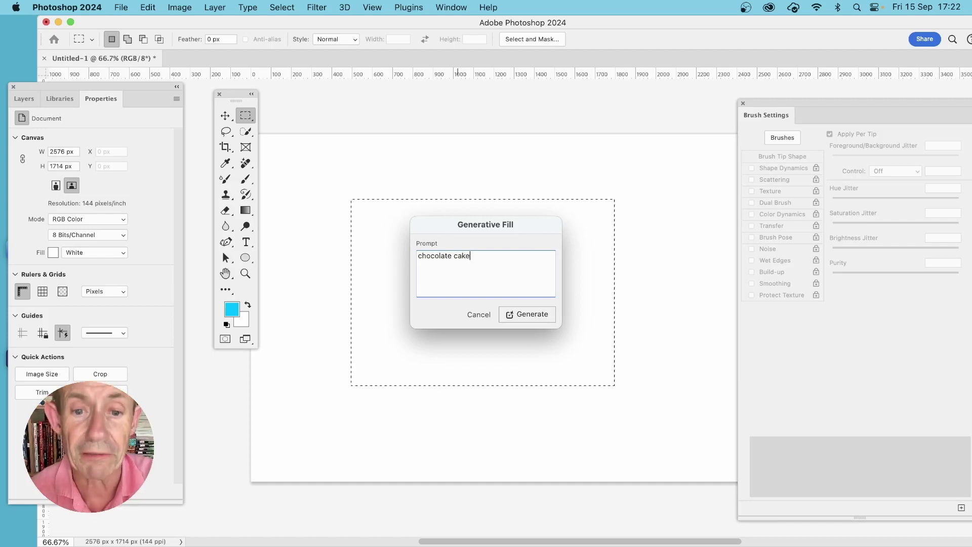
Generate the chocolate cake fill and review its three variations in Properties
left_click(532, 316)
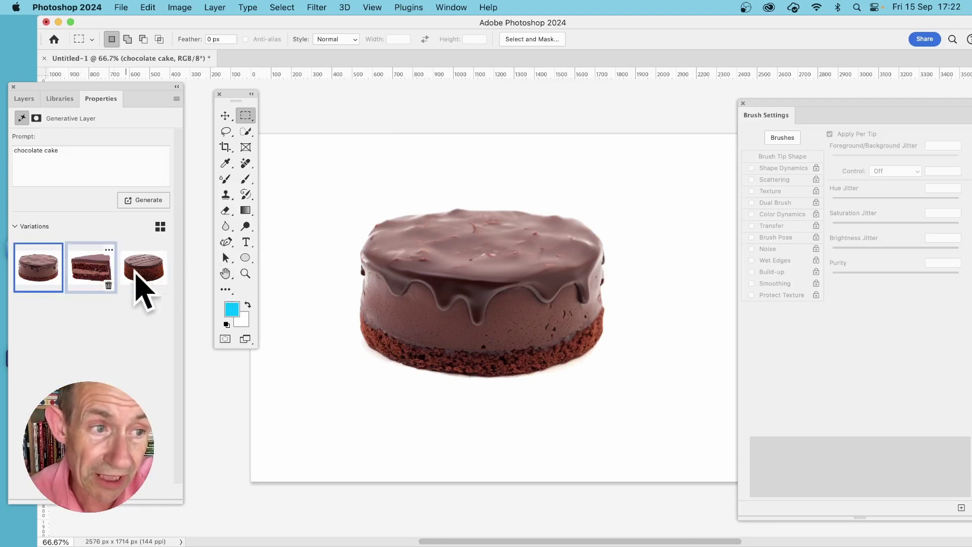
mouse_move(30, 277)
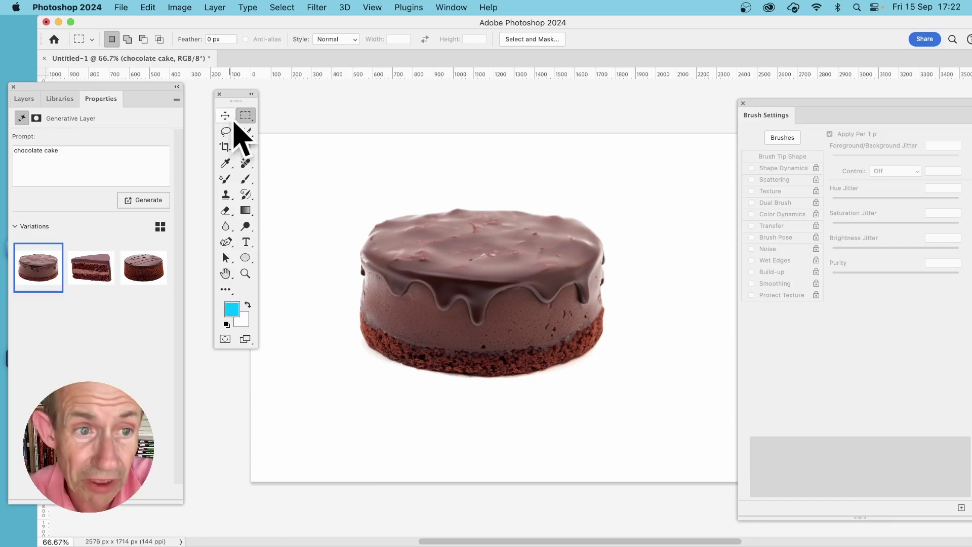
Define the marqueed cake as a new brush preset, keeping the default name Sampled Brush 41
left_click_drag(332, 186, 650, 398)
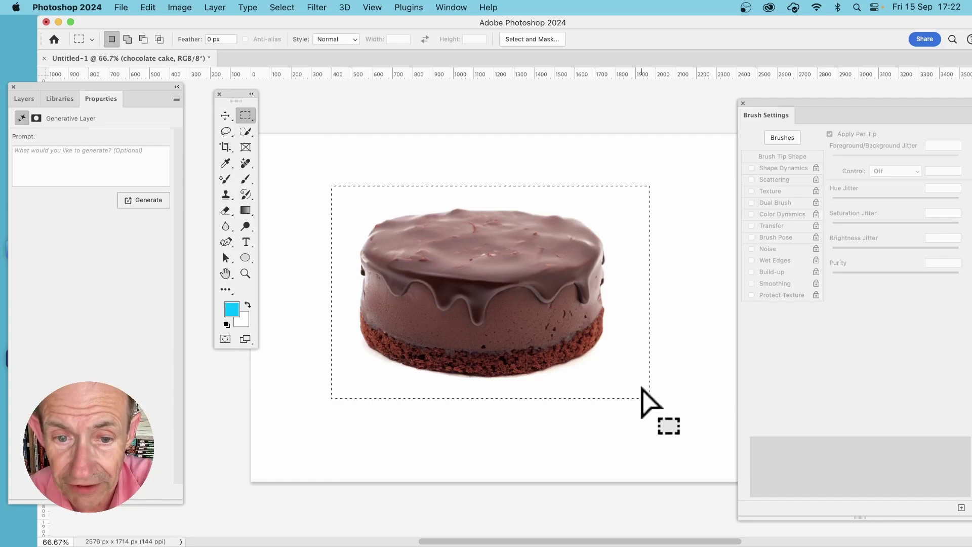
left_click(149, 7)
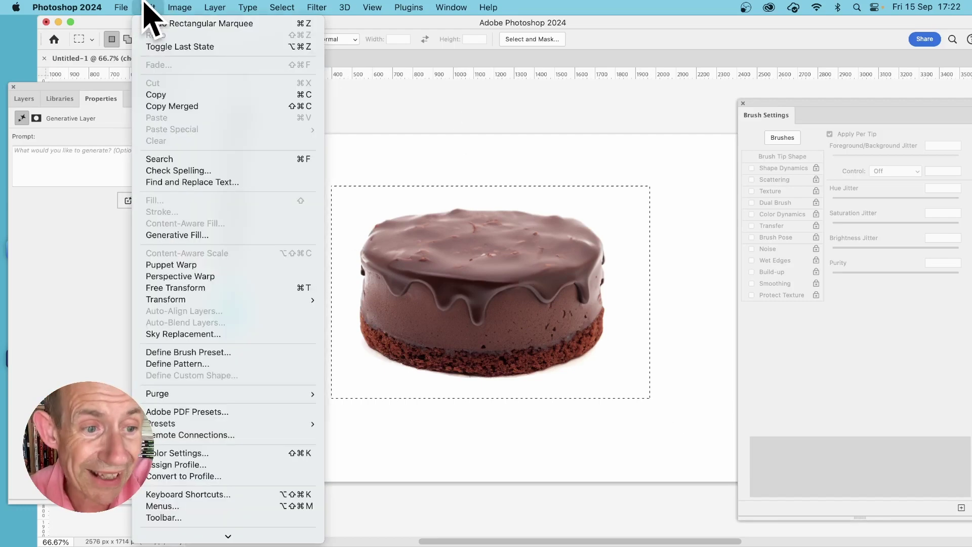
left_click(212, 352)
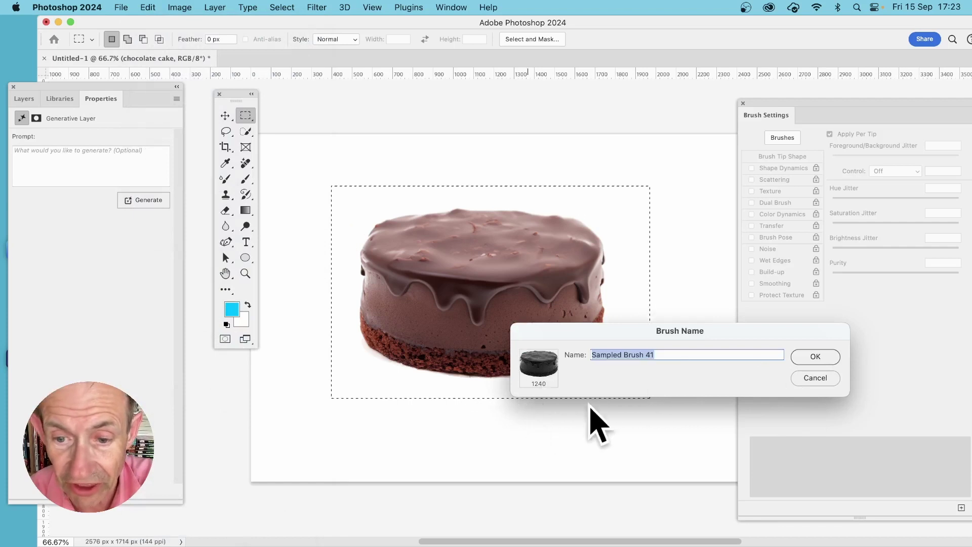
left_click(813, 357)
key("b")
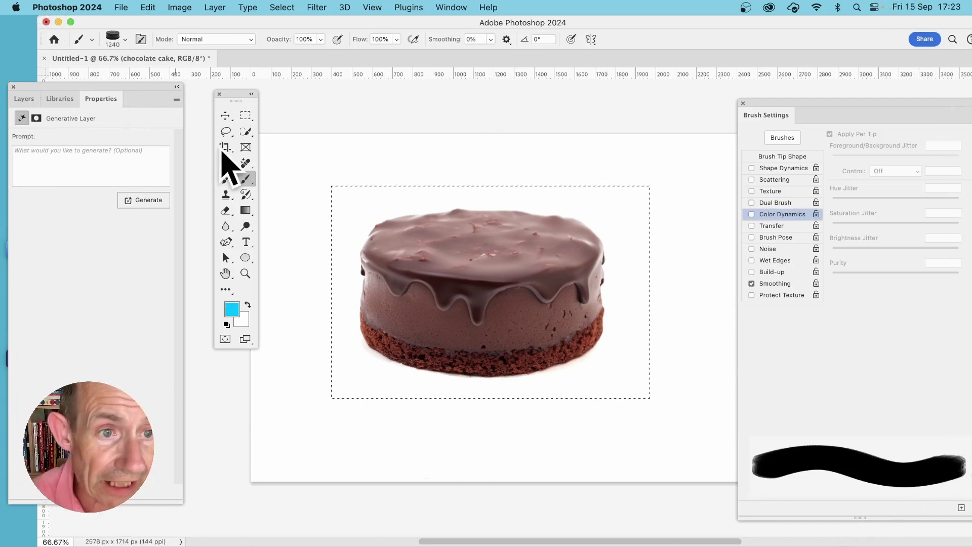
Set the cake brush to 194 px, enable Color Dynamics, and give Shape Dynamics 44% size jitter
left_click(125, 40)
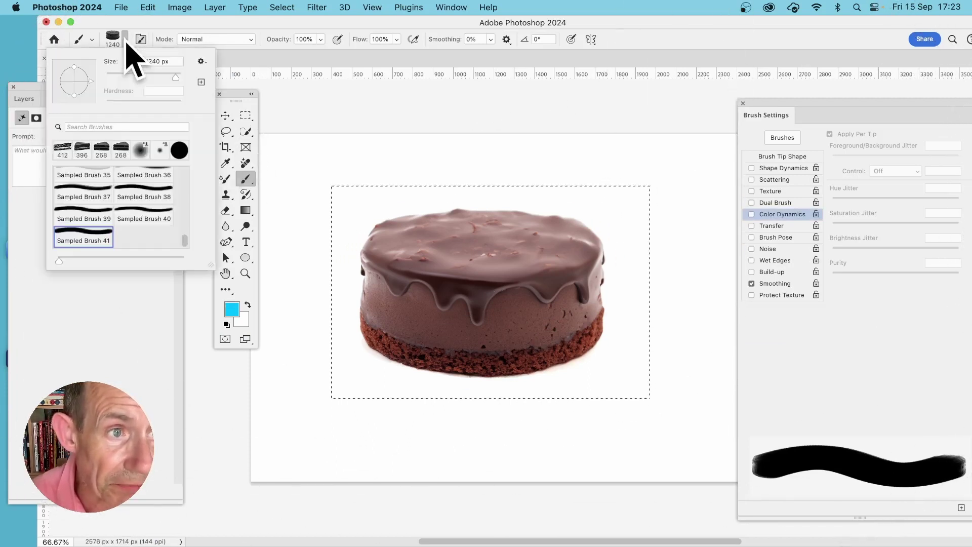
left_click_drag(175, 77, 162, 77)
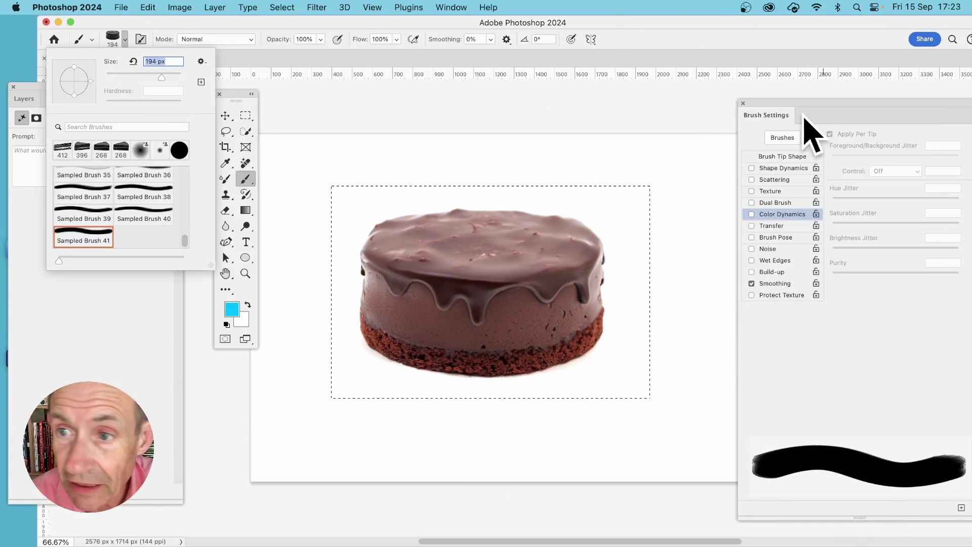
left_click_drag(803, 117, 700, 117)
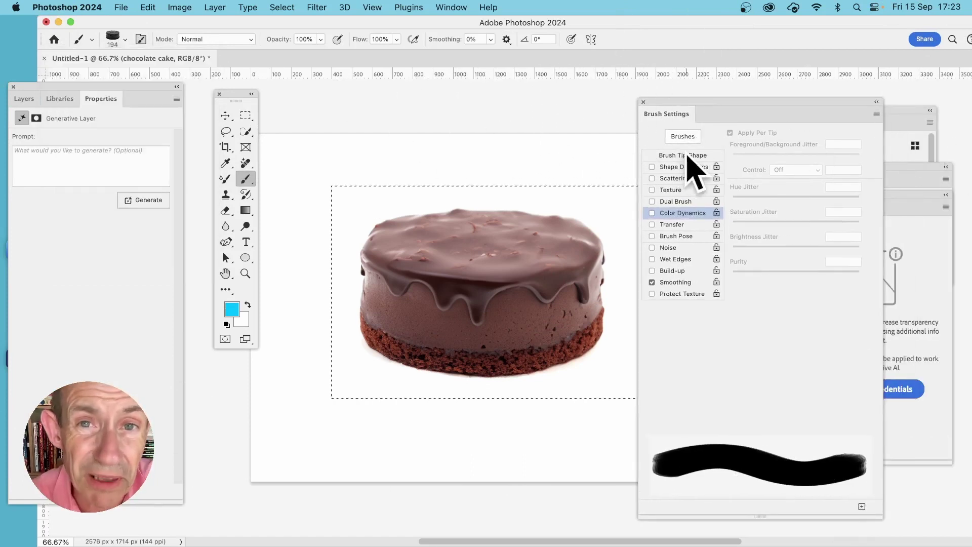
left_click(453, 8)
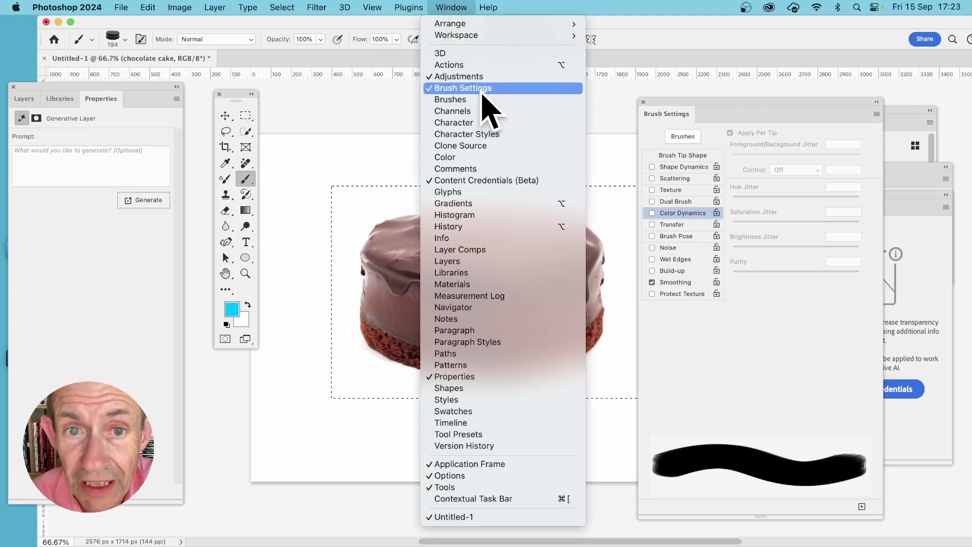
left_click(718, 127)
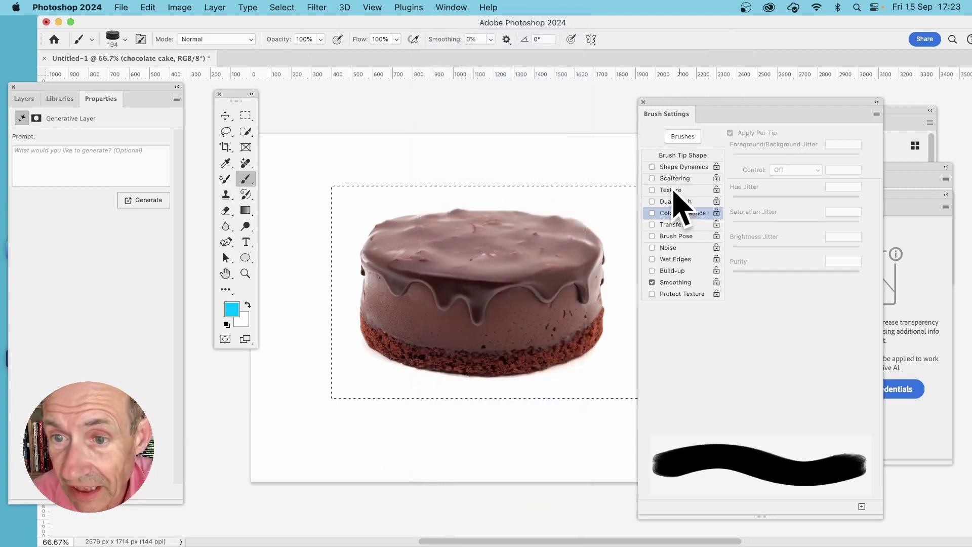
left_click(652, 213)
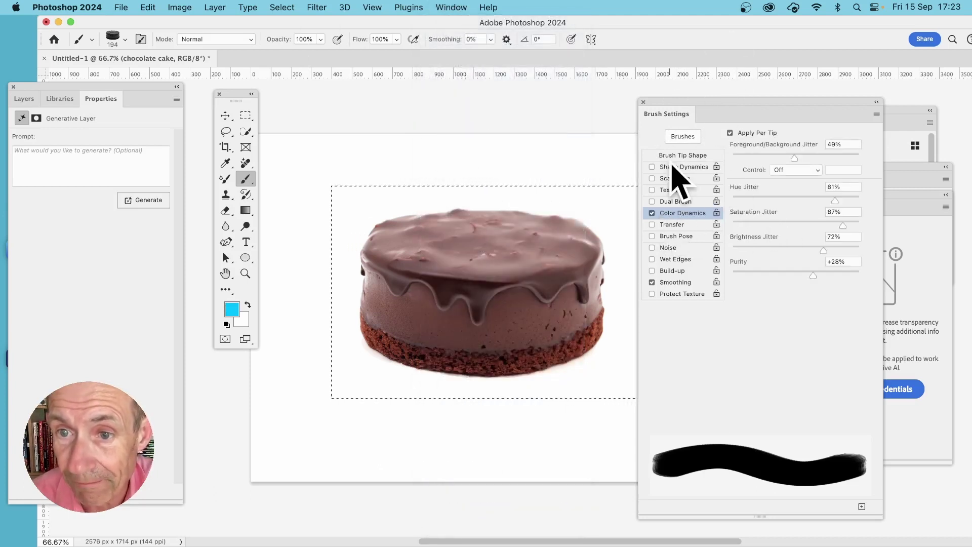
left_click(697, 167)
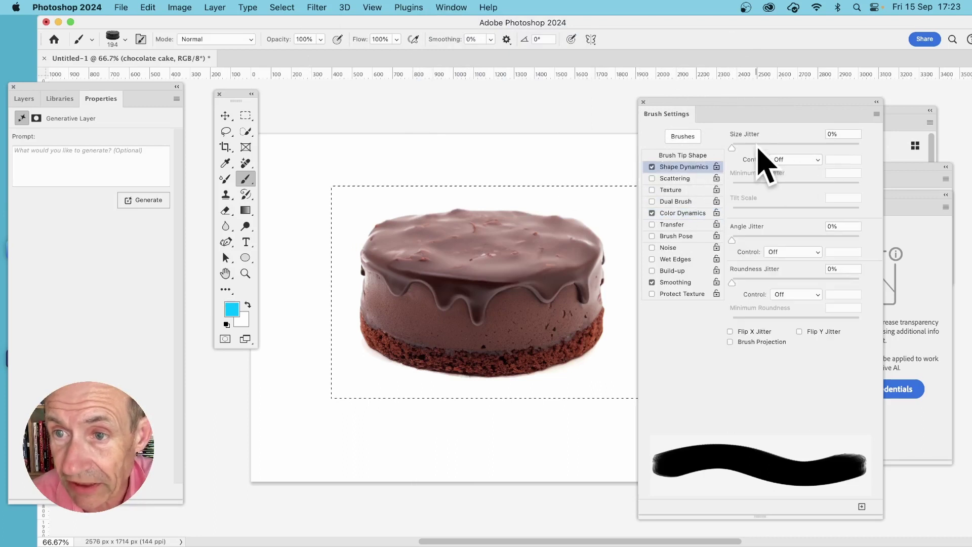
left_click_drag(758, 146, 788, 148)
Deselect and stamp several coloured cake test dabs around the cake
left_click(280, 7)
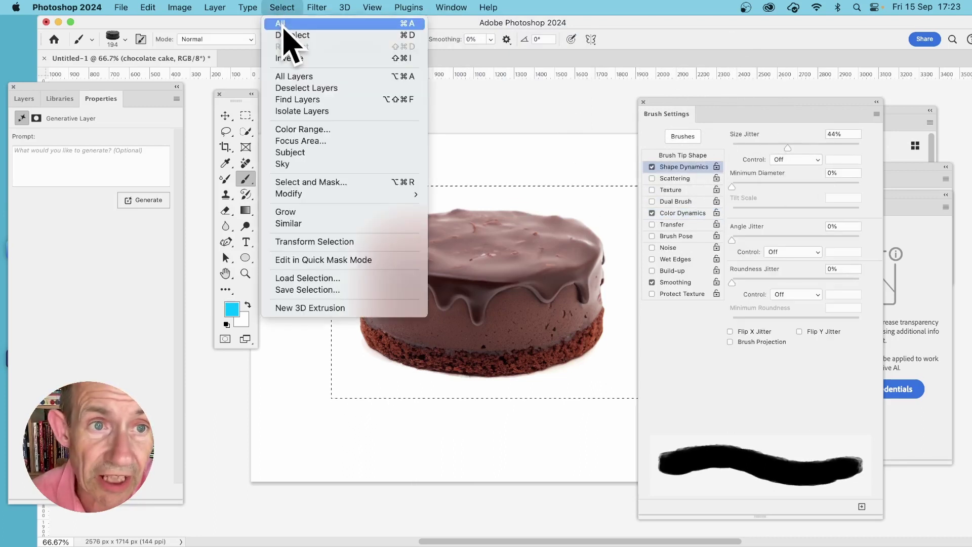
left_click(288, 40)
left_click(333, 207)
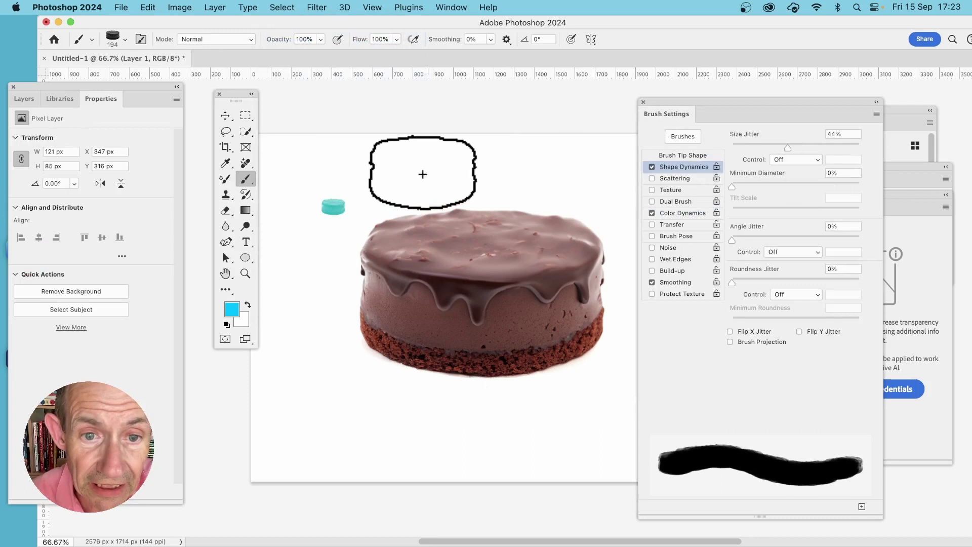
left_click(418, 173)
left_click(391, 212)
left_click(356, 297)
left_click(443, 227)
Stamp more dabs onto and below the cake, then undo the dabs and the generated cake
left_click(430, 313)
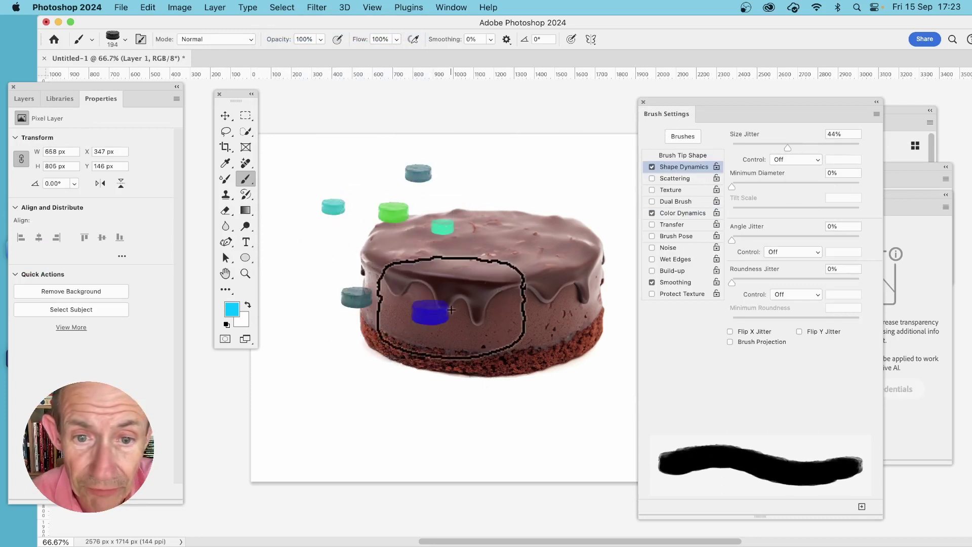
left_click(512, 219)
left_click(515, 307)
left_click(508, 420)
left_click(375, 409)
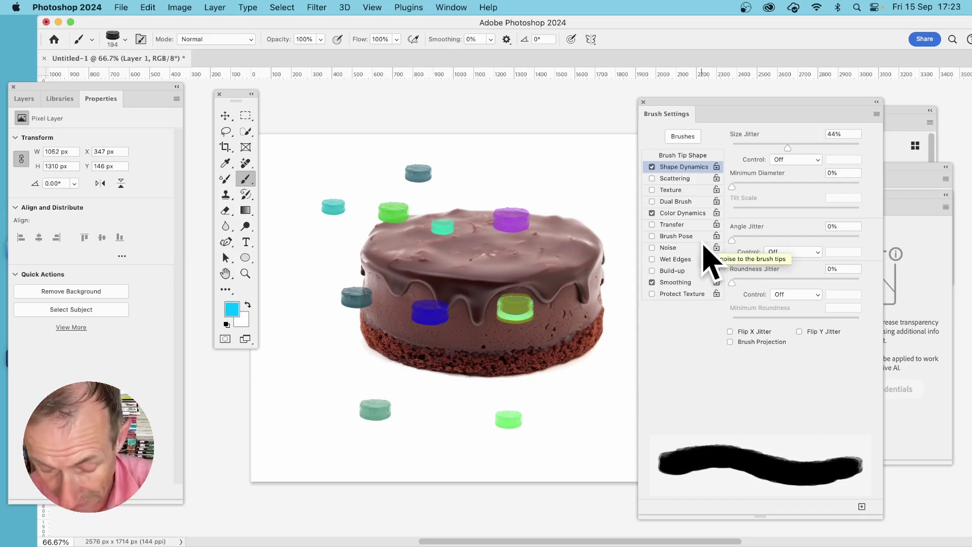
key("super+z")
key("super+z")
key("super+z")
key("super+z")
key("super+z")
key("super+z")
key("super+z")
key("super+z")
key("super+z")
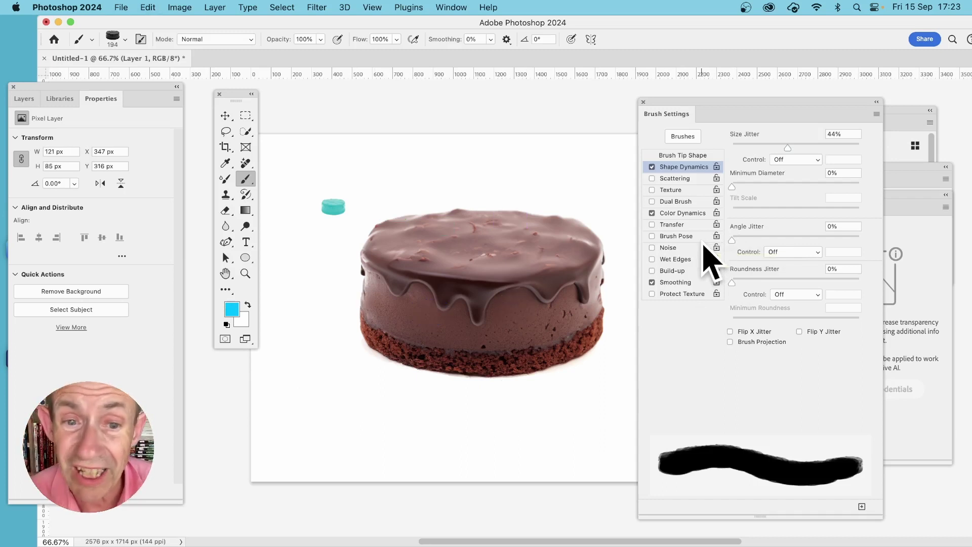
key("super+z")
key("super+z")
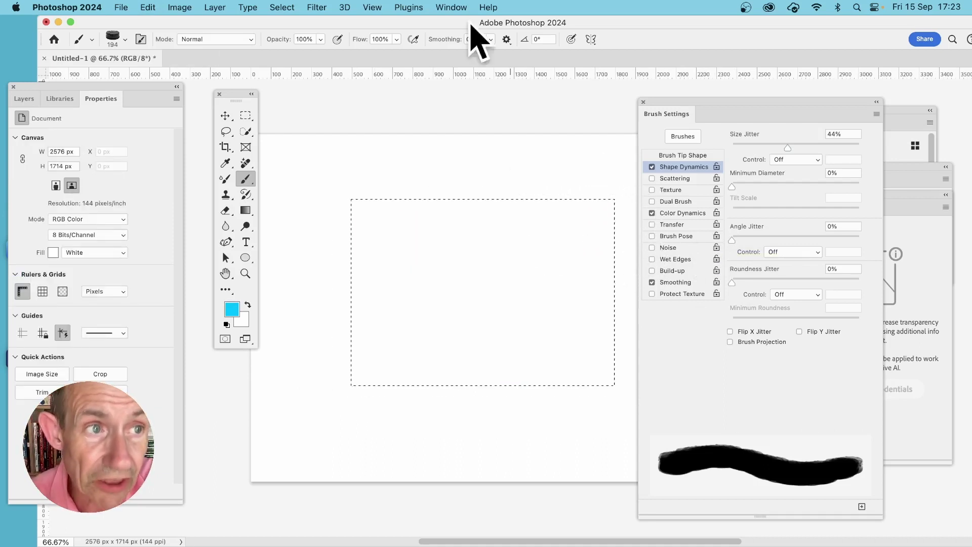
Run Generative Fill on the selection with the prompt 'helicopter'
left_click(151, 7)
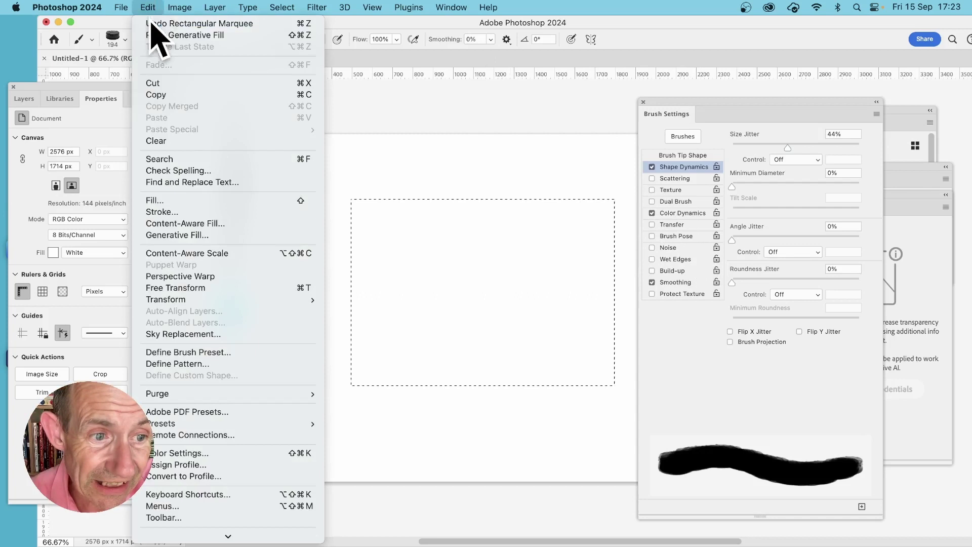
left_click(193, 235)
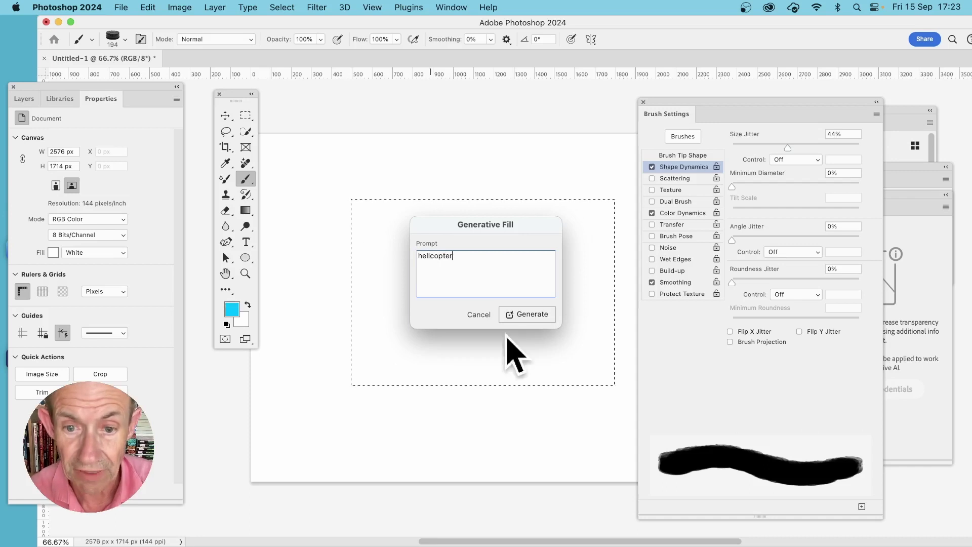
left_click(526, 315)
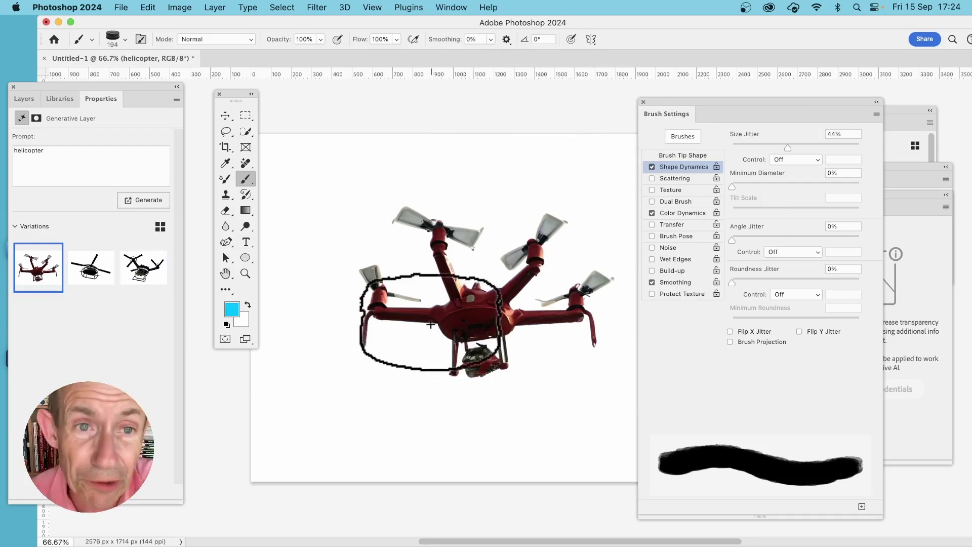
Switch to the black helicopter variation and marquee a 1492 × 1256 px box around it
left_click(246, 116)
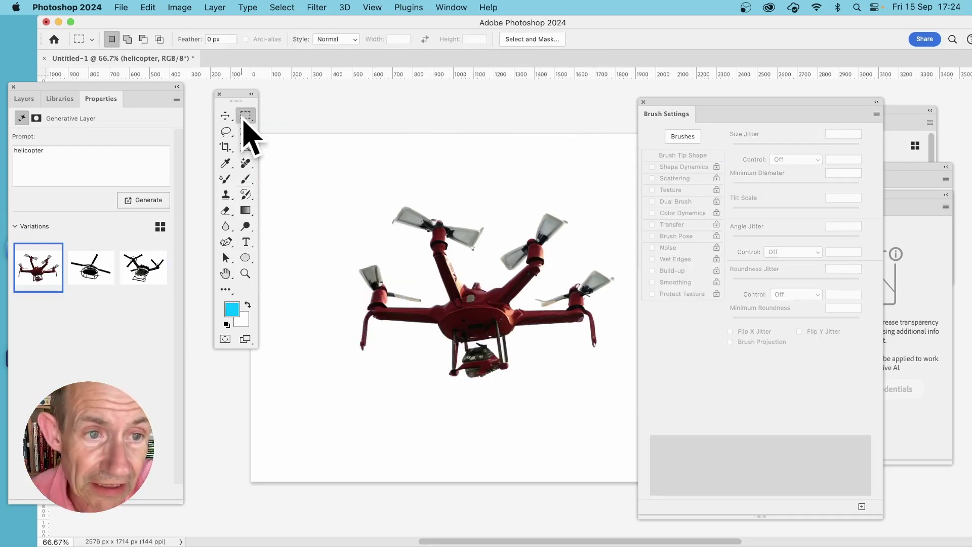
left_click(91, 274)
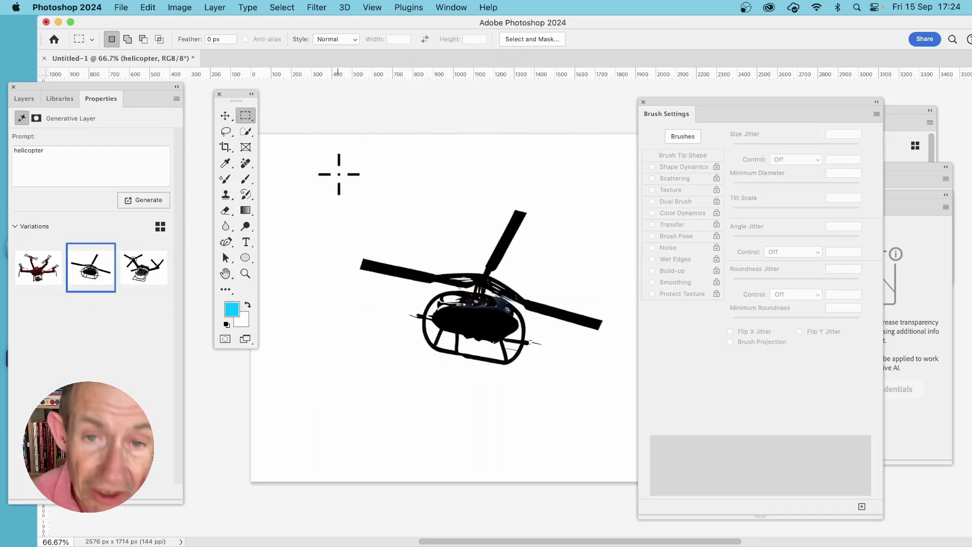
left_click_drag(326, 151, 629, 405)
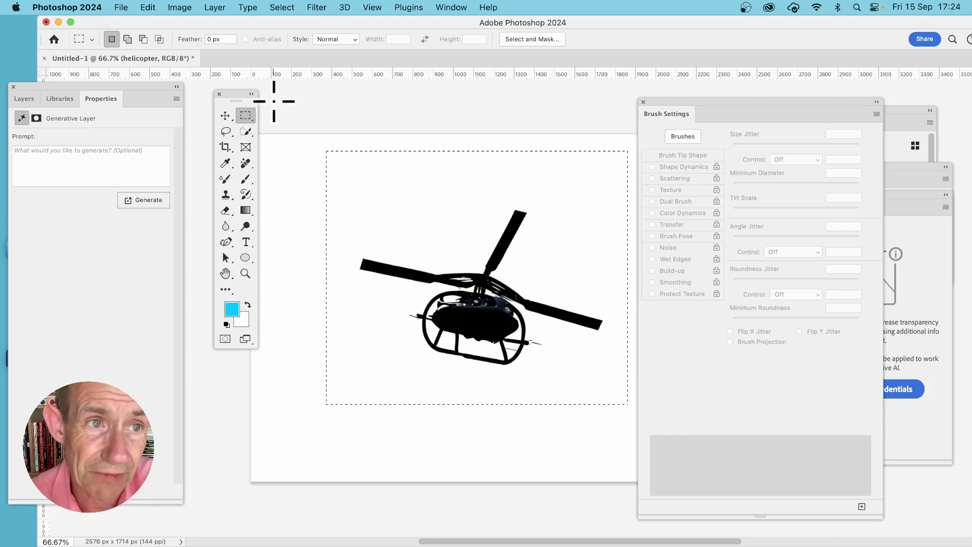
Apply a Threshold adjustment at level 7 to turn the helicopter into a black-and-white silhouette
left_click(180, 8)
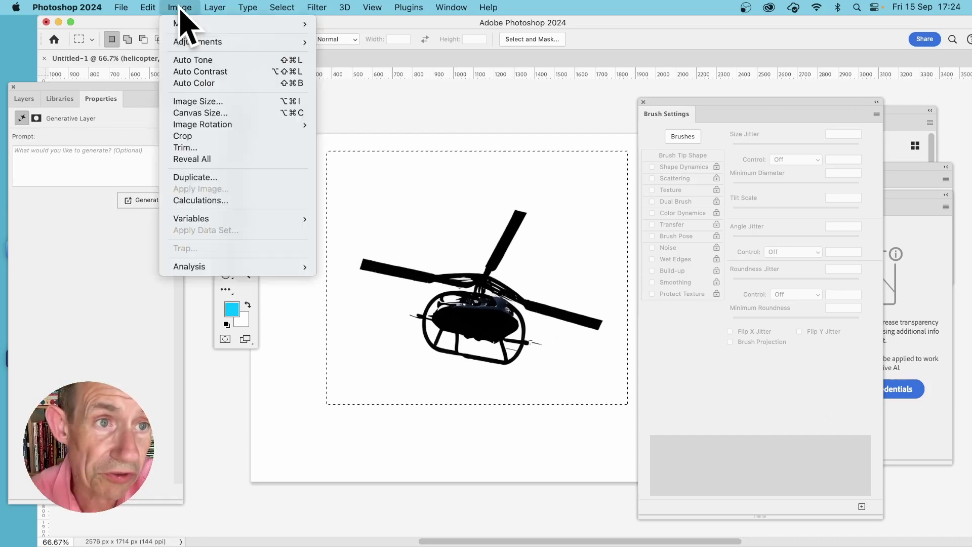
mouse_move(189, 43)
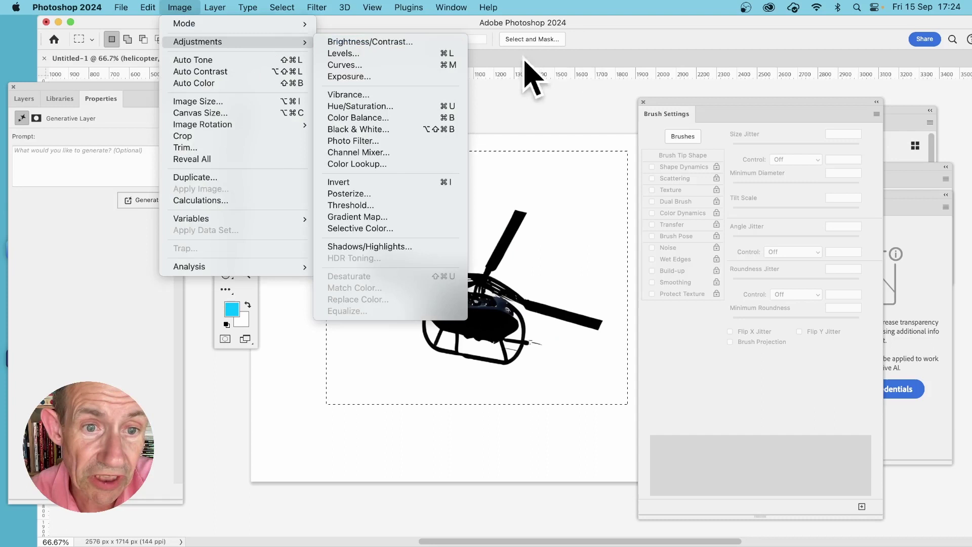
left_click(384, 204)
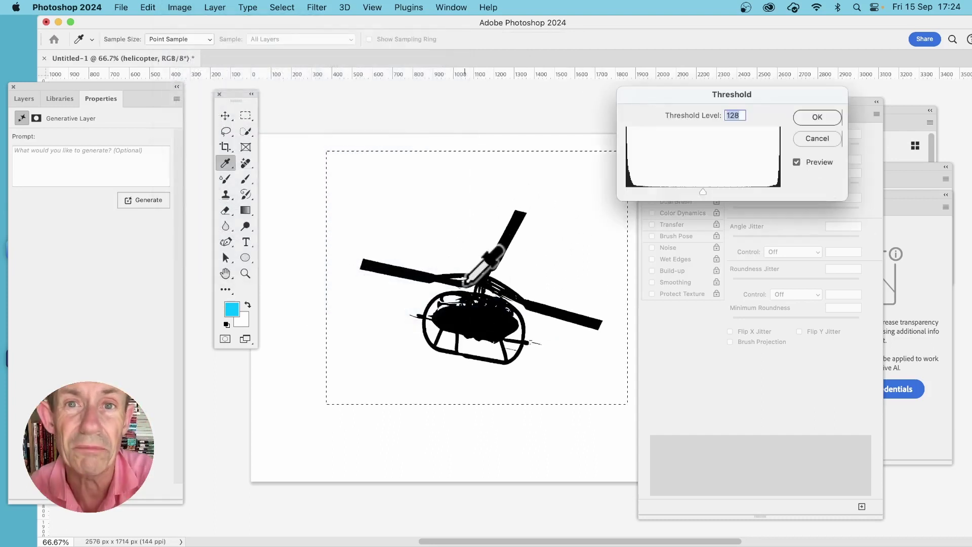
left_click_drag(702, 192, 630, 192)
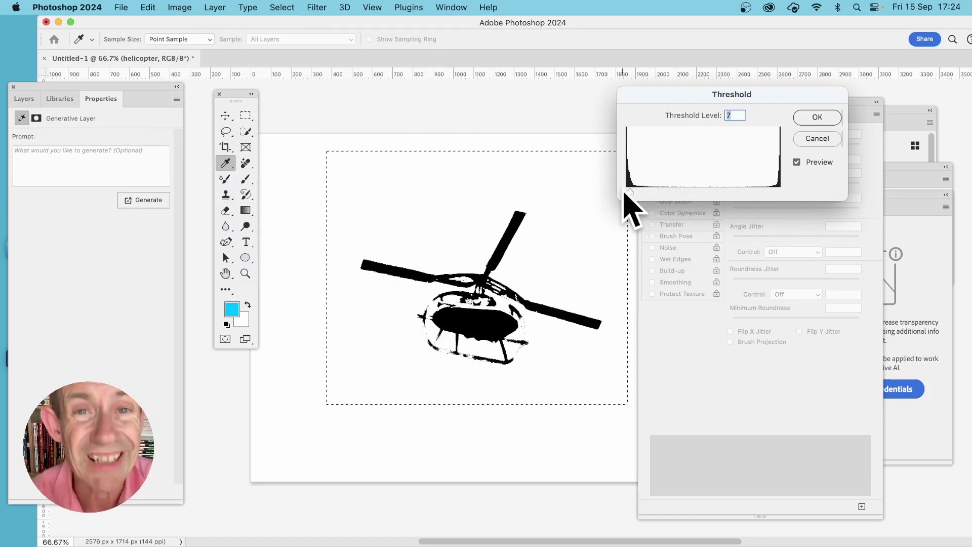
left_click(821, 119)
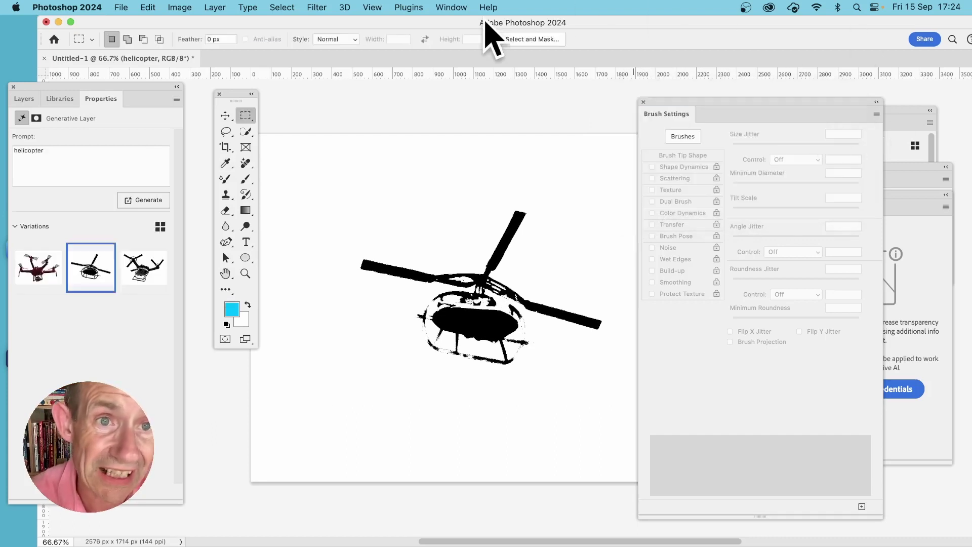
Define the marqueed helicopter silhouette as a new brush preset, Sampled Brush 42
left_click(315, 7)
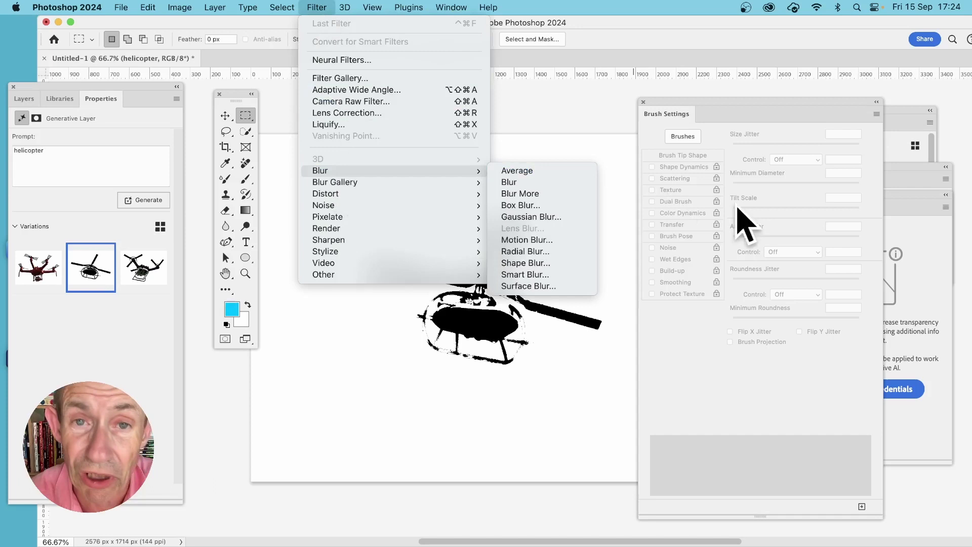
left_click(596, 147)
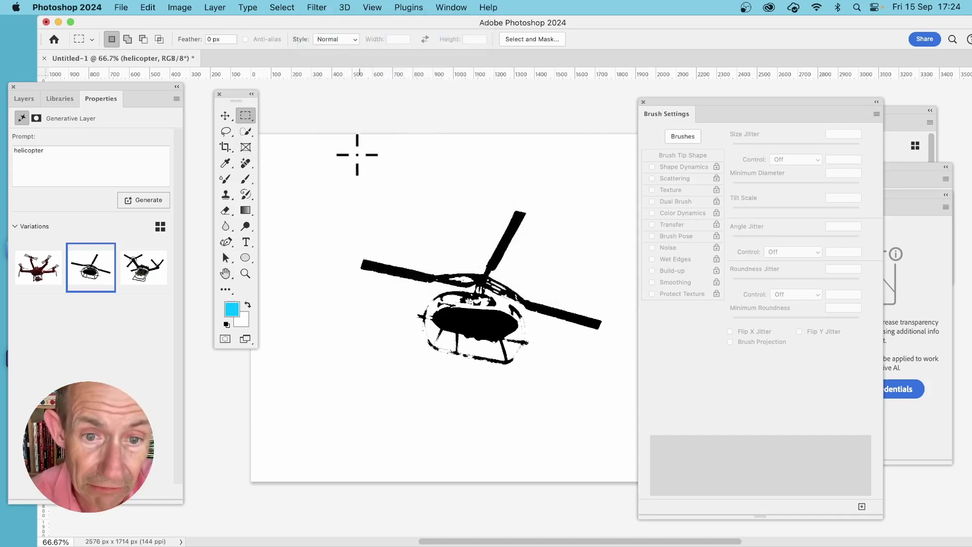
left_click_drag(338, 174, 620, 394)
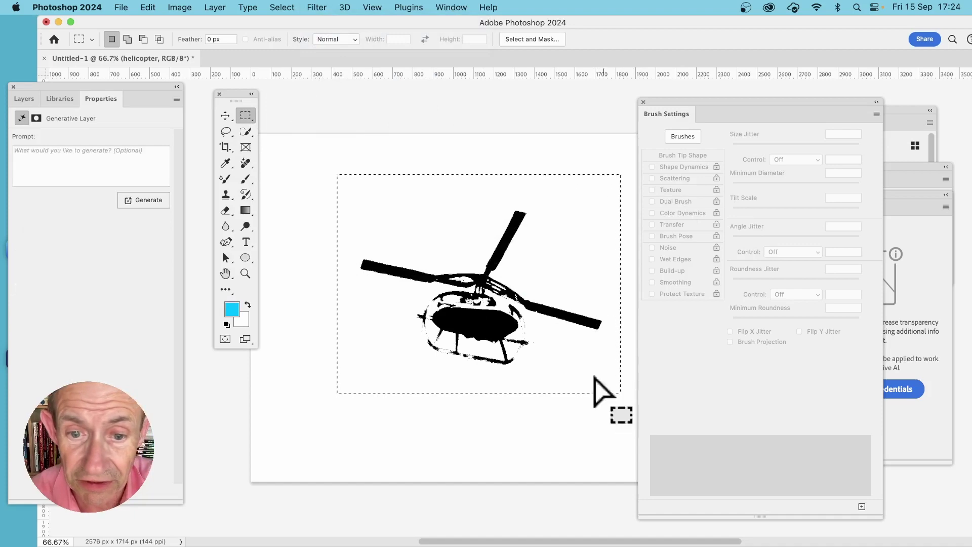
left_click(150, 7)
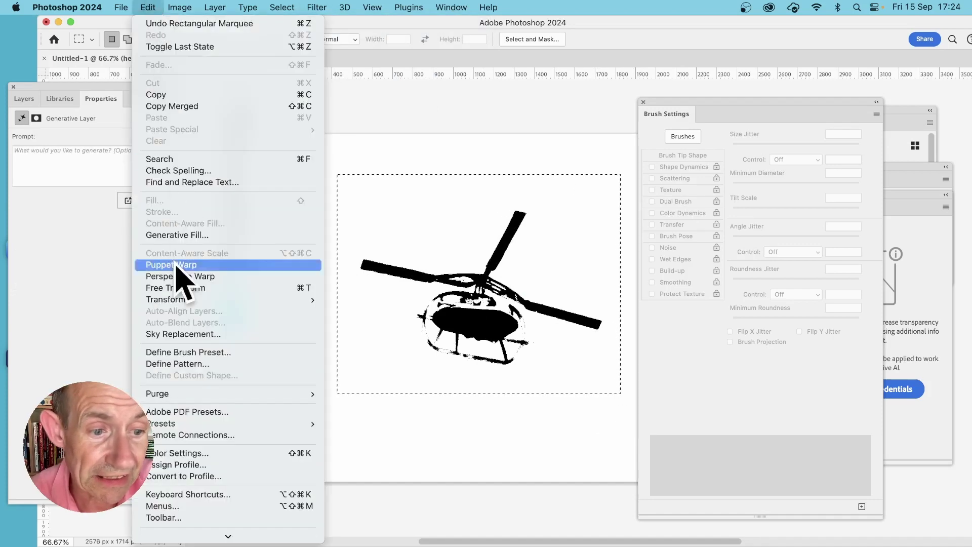
left_click(181, 352)
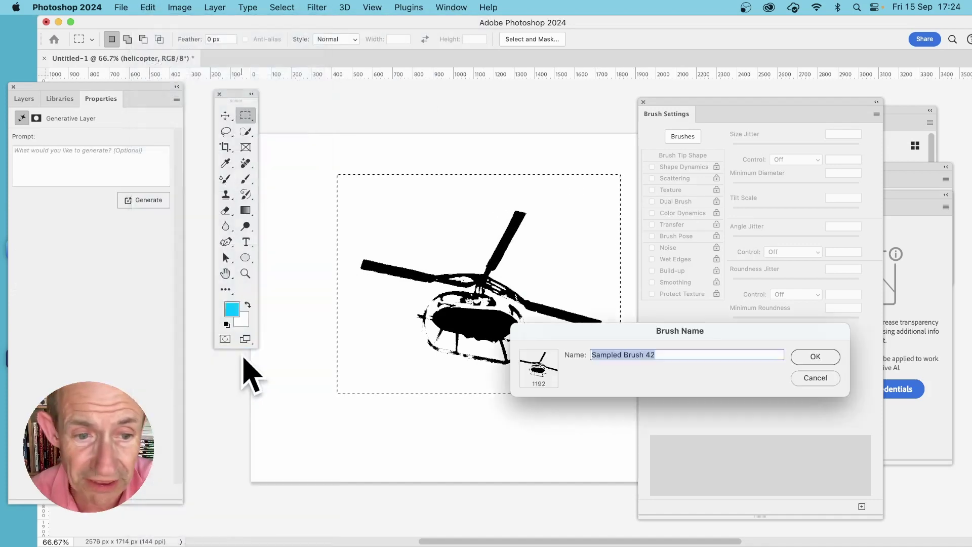
Accept the default brush name, deselect, and set the helicopter brush to 396 px
left_click(816, 356)
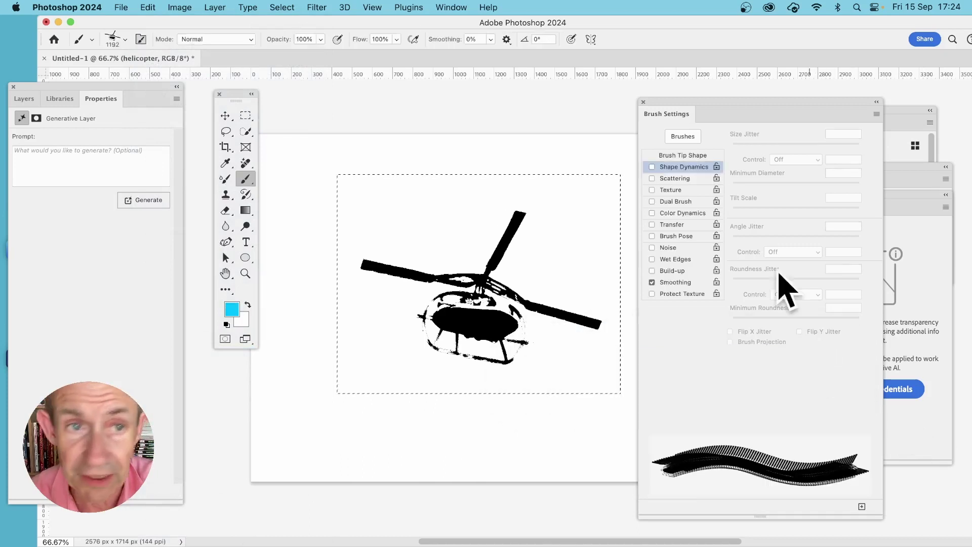
left_click(282, 7)
left_click(289, 37)
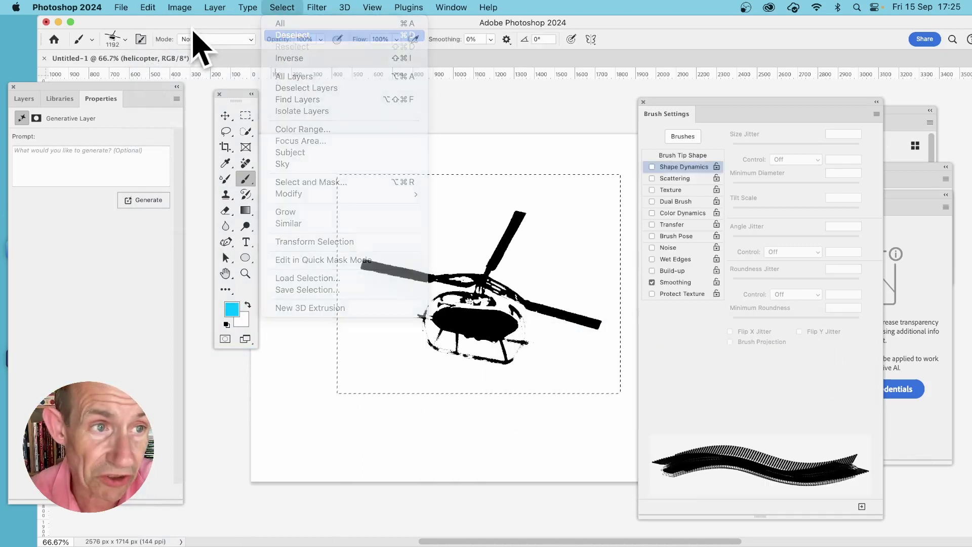
left_click(125, 40)
left_click(173, 77)
left_click_drag(173, 80, 172, 78)
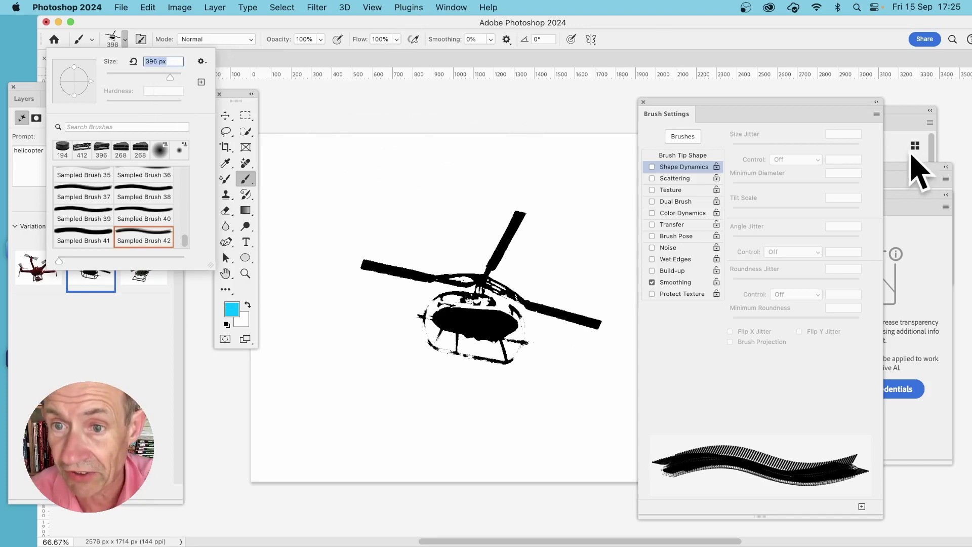
Set brush spacing to 71%, Shape Dynamics size jitter to 47%, and enable Color Dynamics
left_click(668, 156)
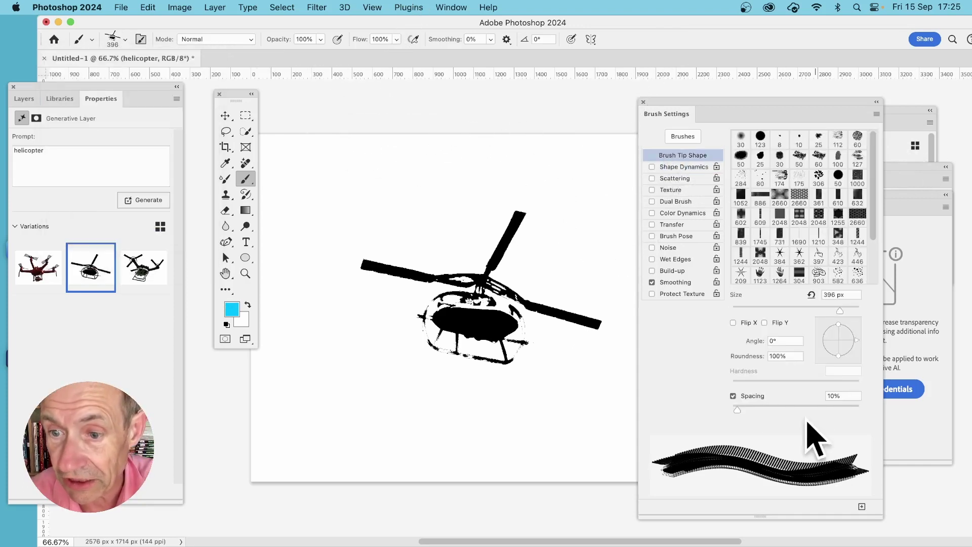
left_click_drag(757, 408, 754, 408)
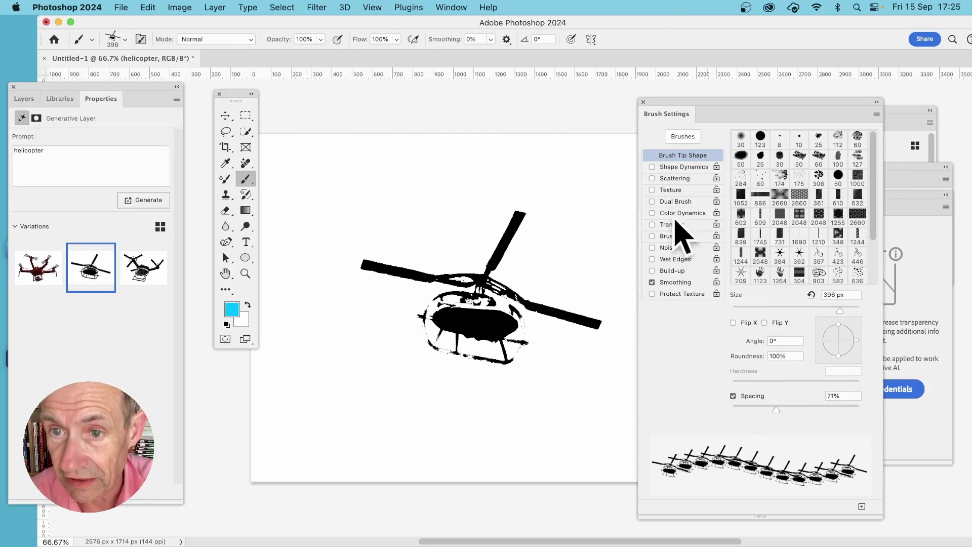
left_click(681, 168)
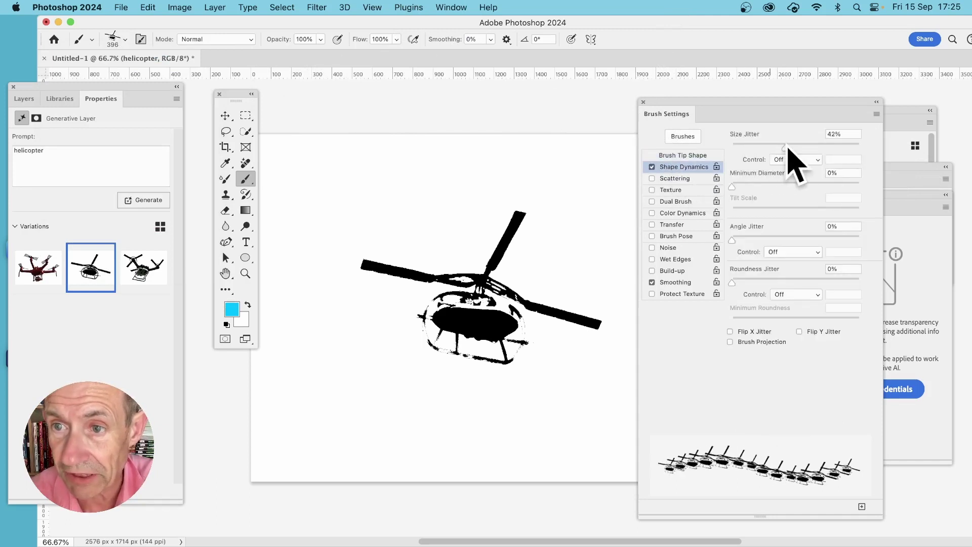
left_click_drag(788, 146, 804, 150)
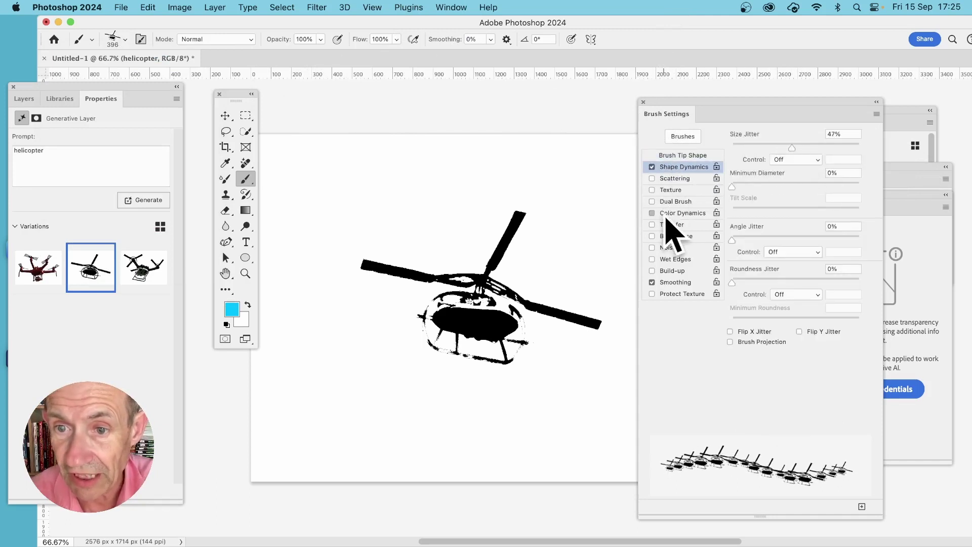
left_click(670, 213)
Paint two strokes of multicoloured helicopter stamps swirling around the black helicopter on Layer 1
mouse_move(434, 238)
left_mouse_down()
mouse_move(466, 228)
mouse_move(354, 243)
mouse_move(445, 385)
left_mouse_up()
mouse_move(513, 355)
left_mouse_down()
mouse_move(602, 299)
mouse_move(565, 310)
mouse_move(474, 270)
mouse_move(412, 173)
mouse_move(377, 152)
left_mouse_up()
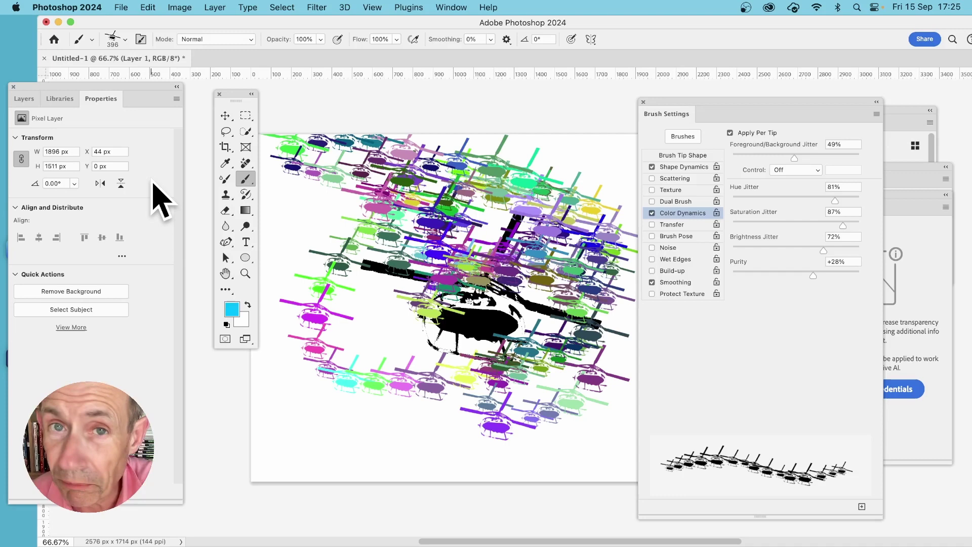